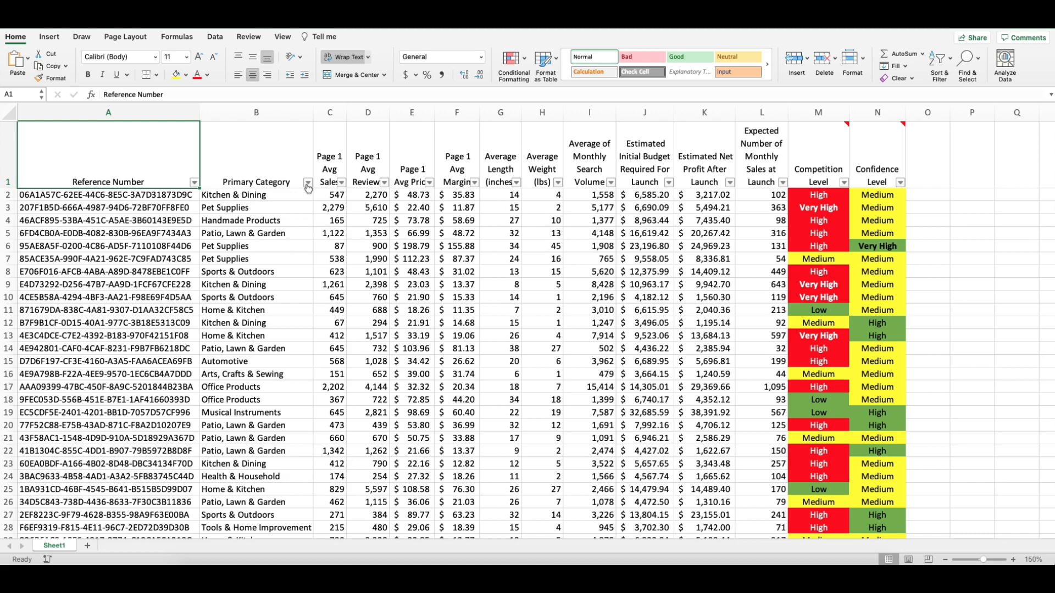
Filter the Primary Category column to show only Pet Supplies.
{"action": "left_click", "coordinate": [308, 184]}
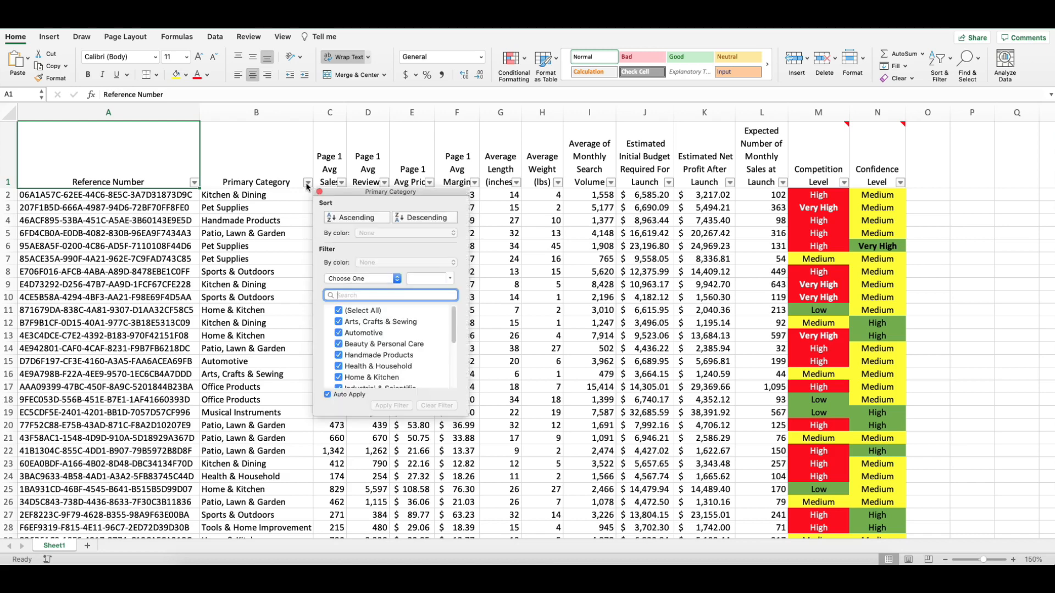
{"action": "left_click", "coordinate": [372, 311]}
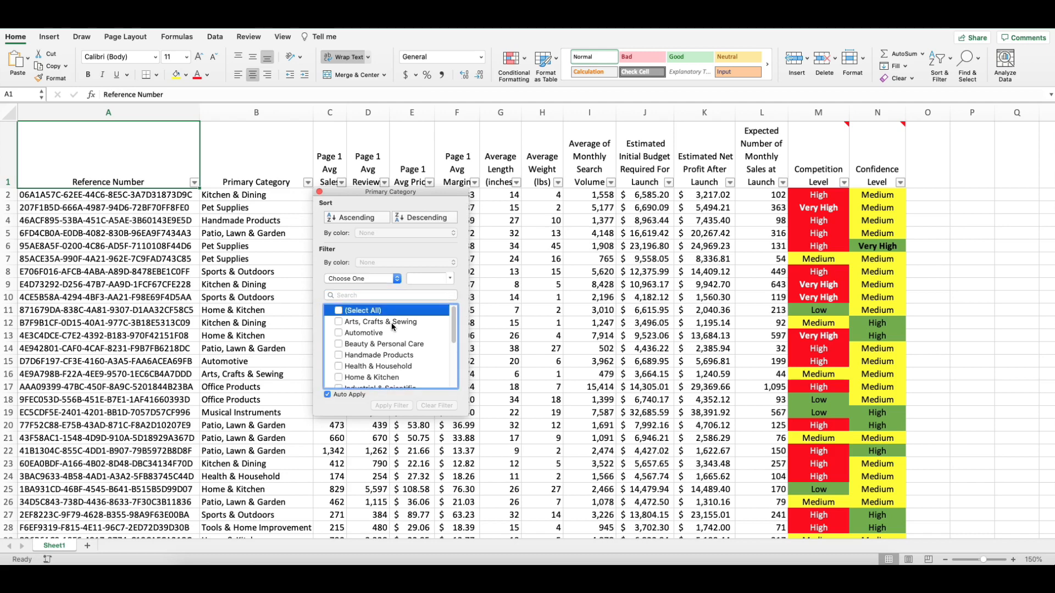
{"action": "scroll", "coordinate": [392, 328], "scroll_direction": "down", "scroll_amount": 3}
{"action": "scroll", "coordinate": [393, 328], "scroll_direction": "down", "scroll_amount": 3}
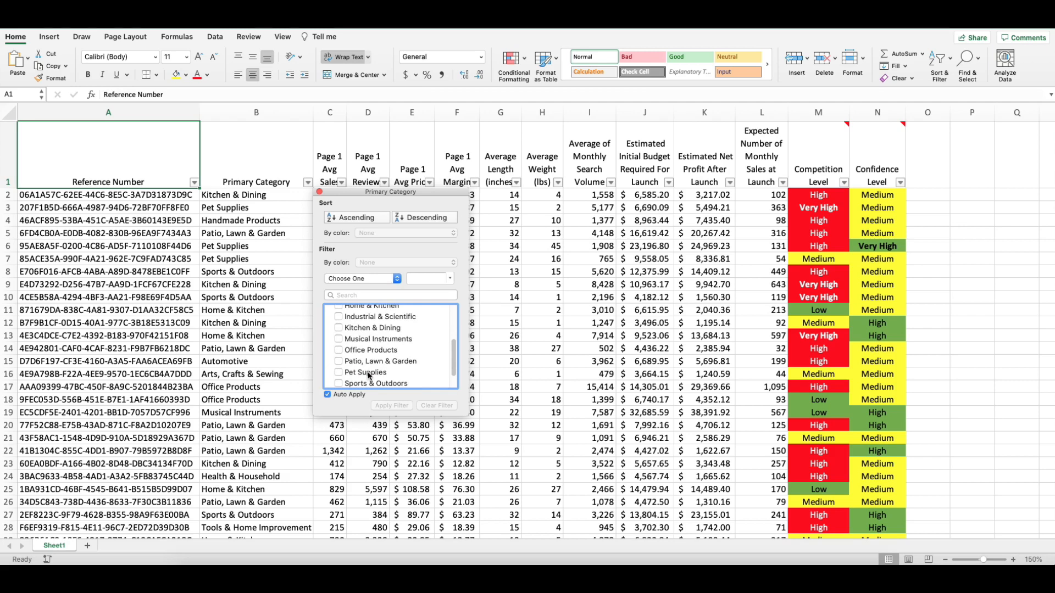
{"action": "left_click", "coordinate": [368, 374]}
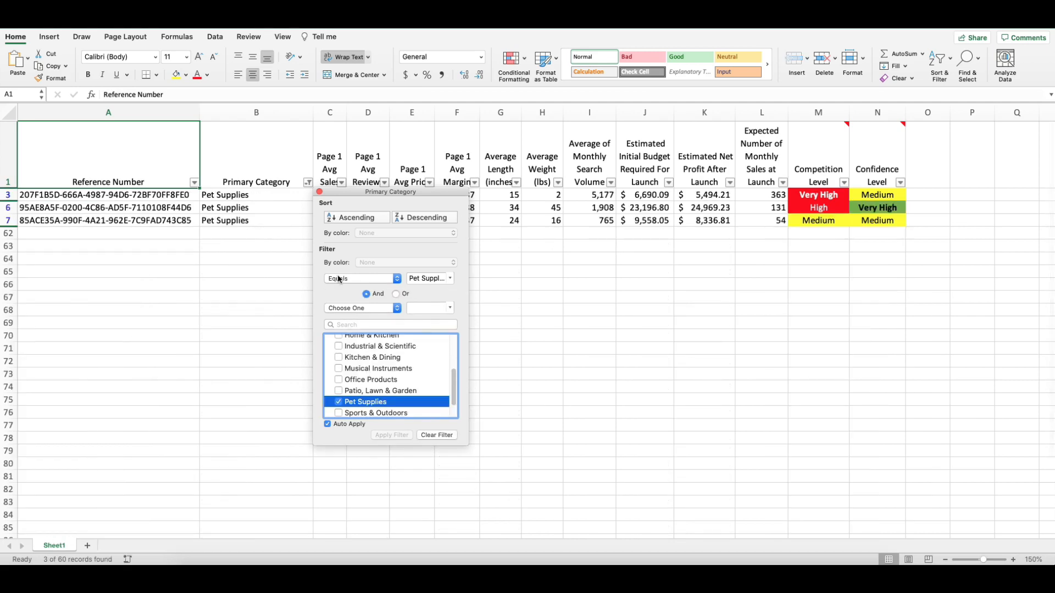
{"action": "left_click", "coordinate": [319, 192]}
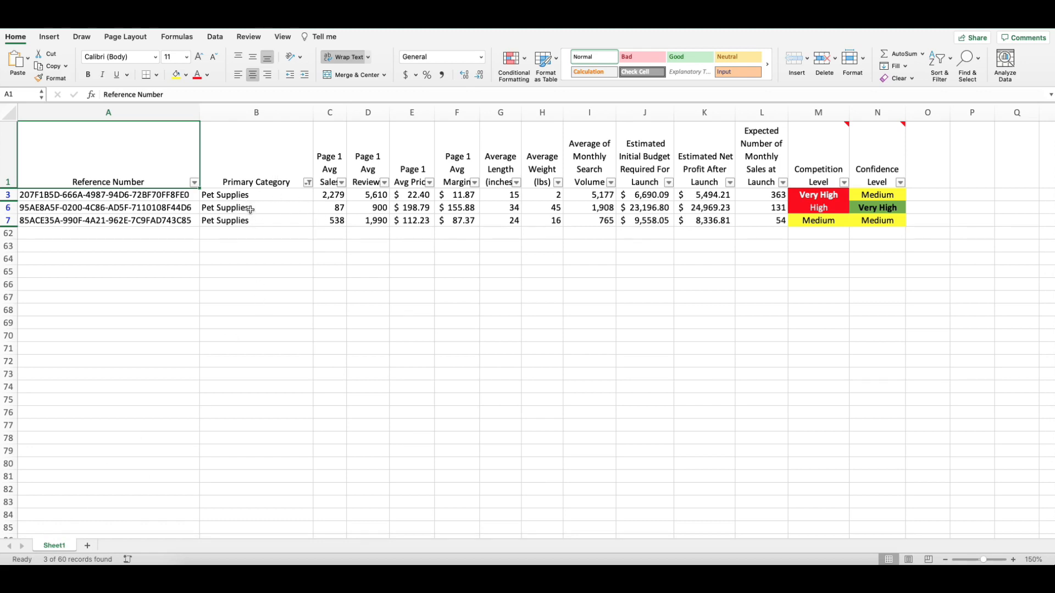
Clear the filter on the Primary Category column.
{"action": "left_click", "coordinate": [309, 183]}
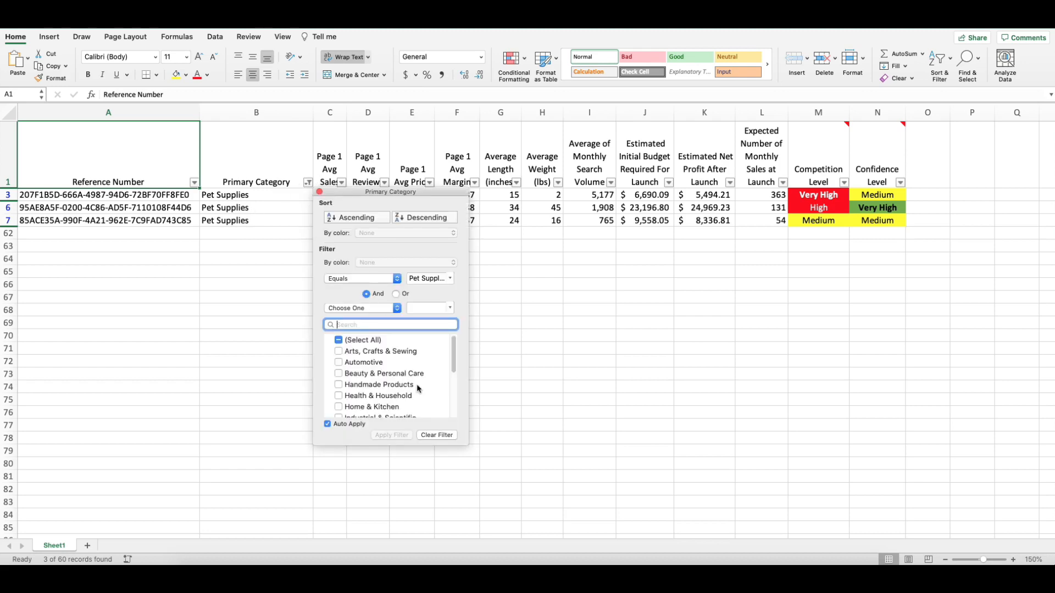
{"action": "left_click", "coordinate": [445, 436]}
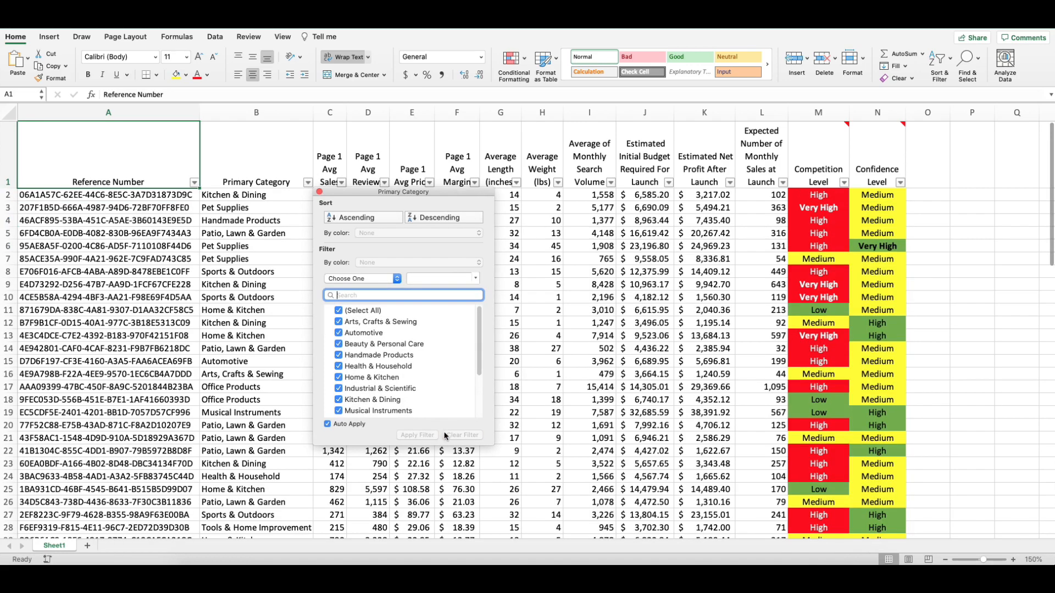
{"action": "left_click", "coordinate": [319, 192]}
{"action": "left_click", "coordinate": [235, 166]}
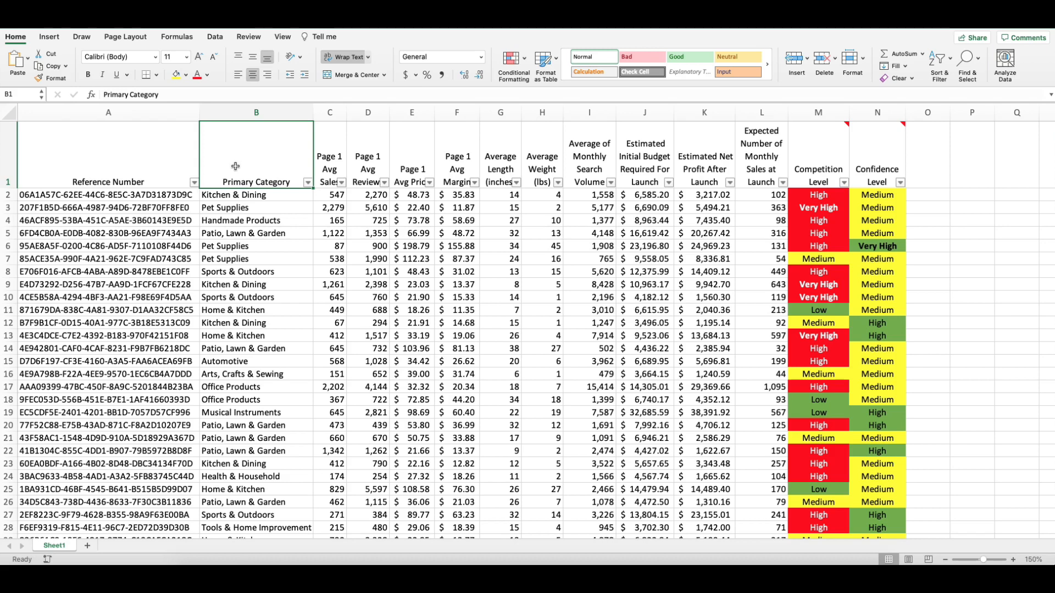
Examine the estimated initial launch budgets, looking at the products in rows 5 and 6.
{"action": "left_click", "coordinate": [635, 113]}
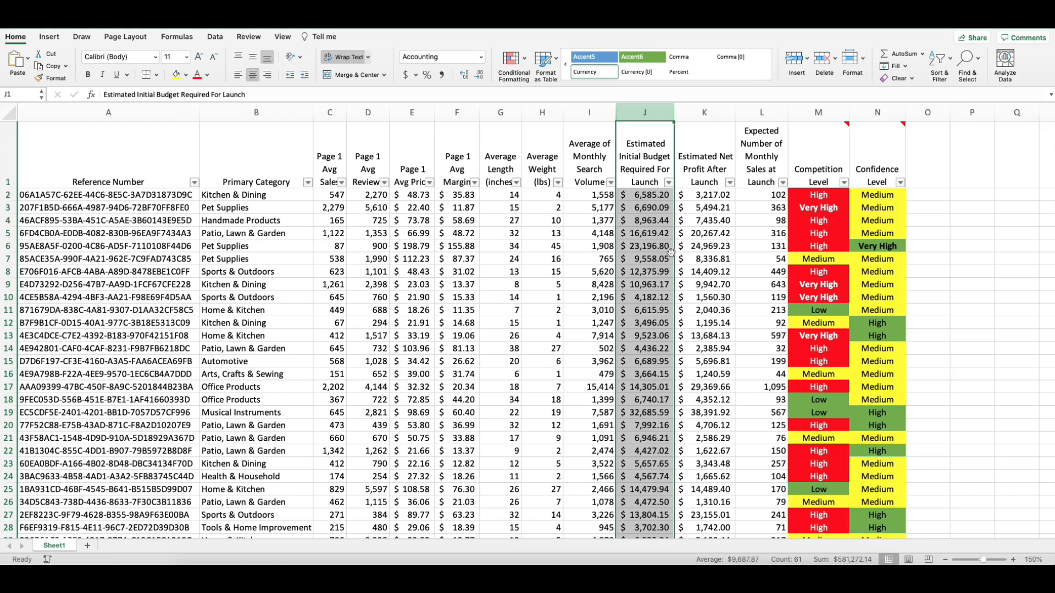
{"action": "left_click", "coordinate": [11, 233]}
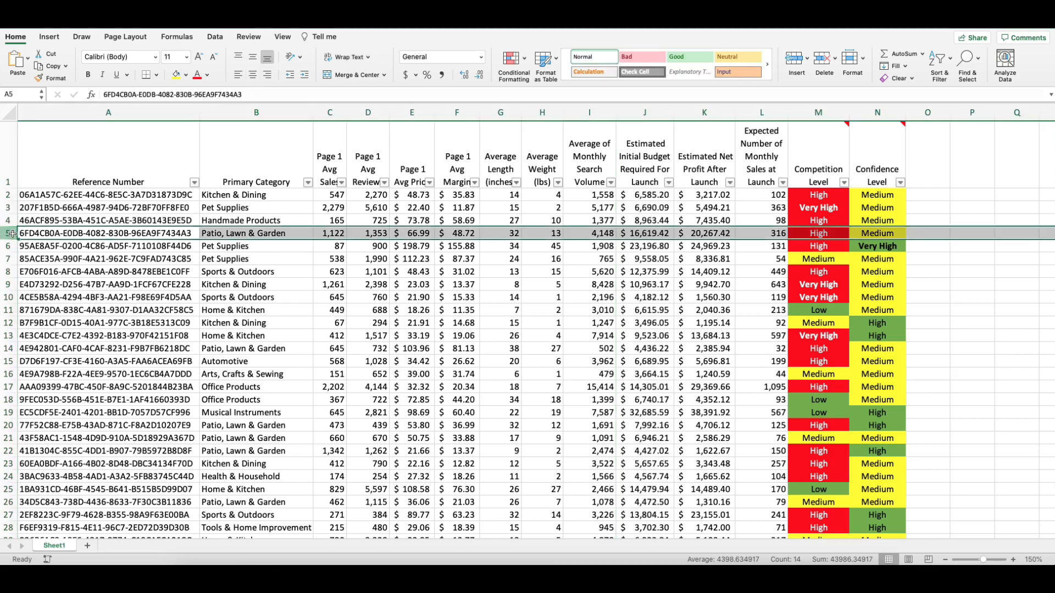
{"action": "left_click", "coordinate": [9, 245]}
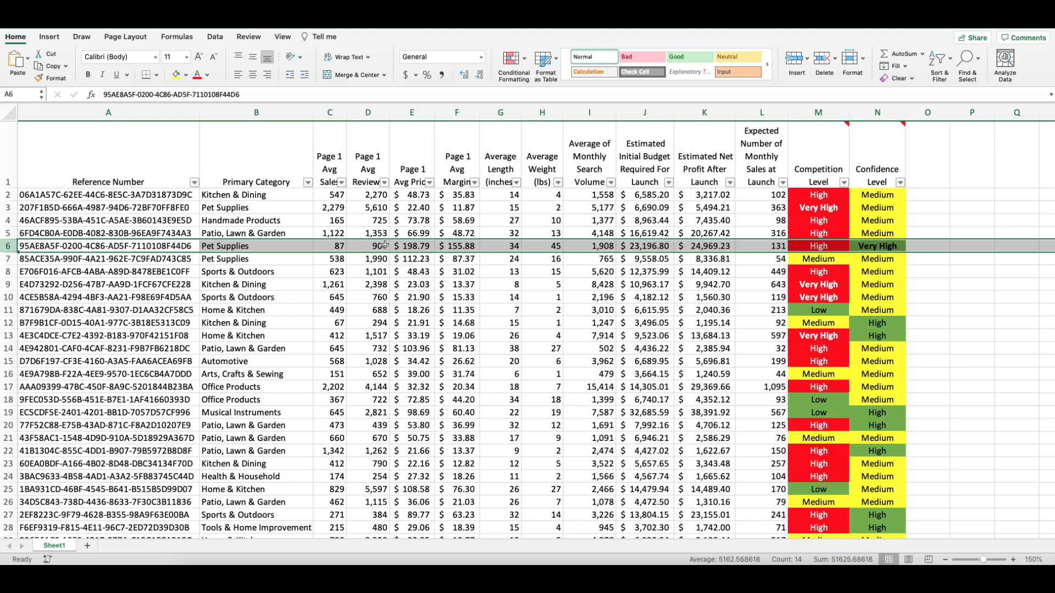
Filter the Estimated Initial Budget Required For Launch column to values less than or equal to 5000.
{"action": "left_click", "coordinate": [629, 116]}
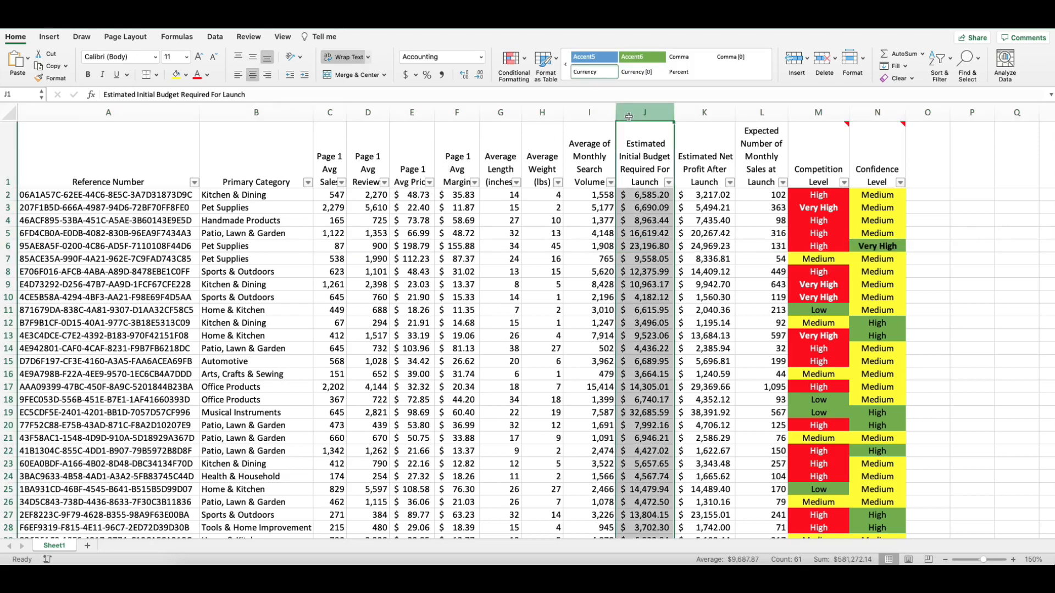
{"action": "left_click", "coordinate": [668, 187]}
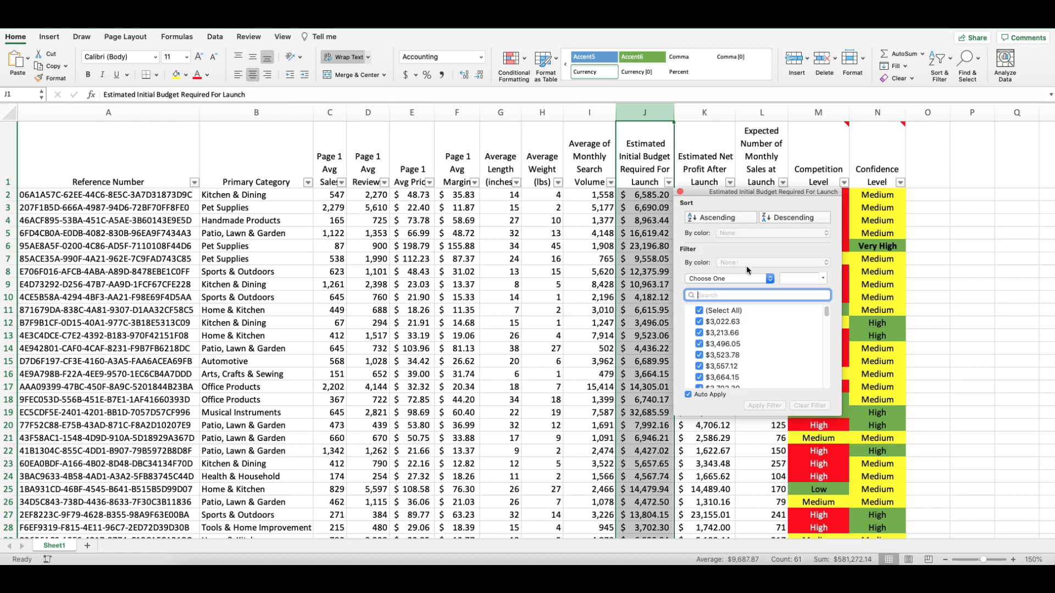
{"action": "left_click", "coordinate": [727, 280]}
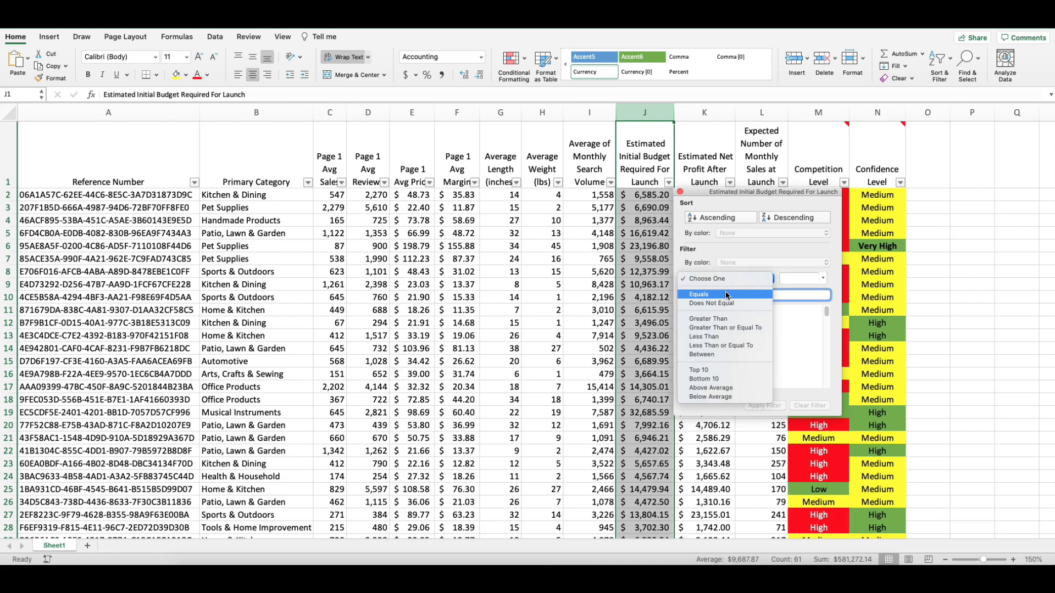
{"action": "left_click", "coordinate": [727, 345]}
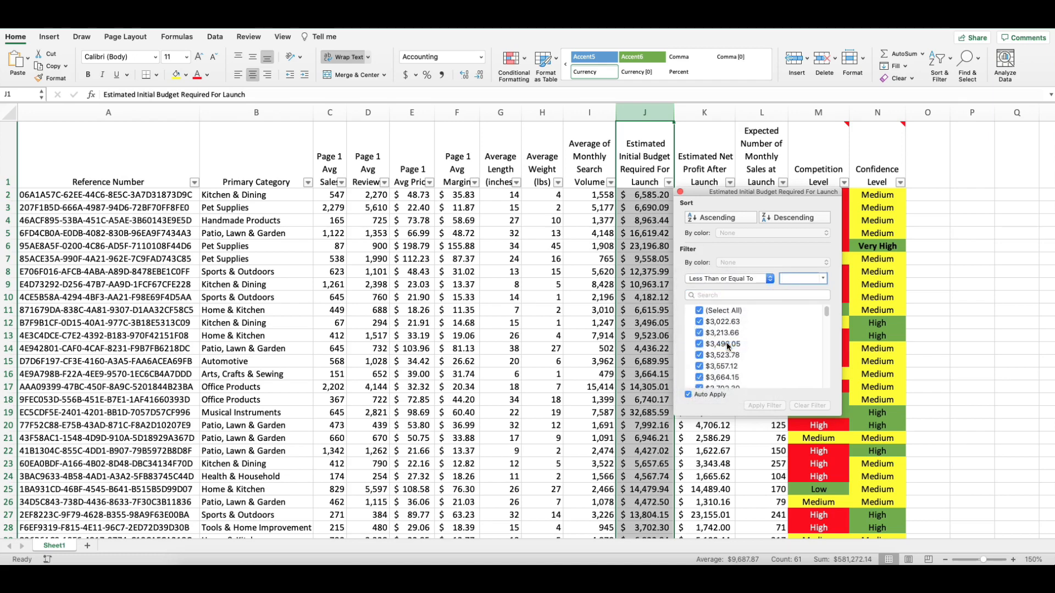
{"action": "type", "text": "5000"}
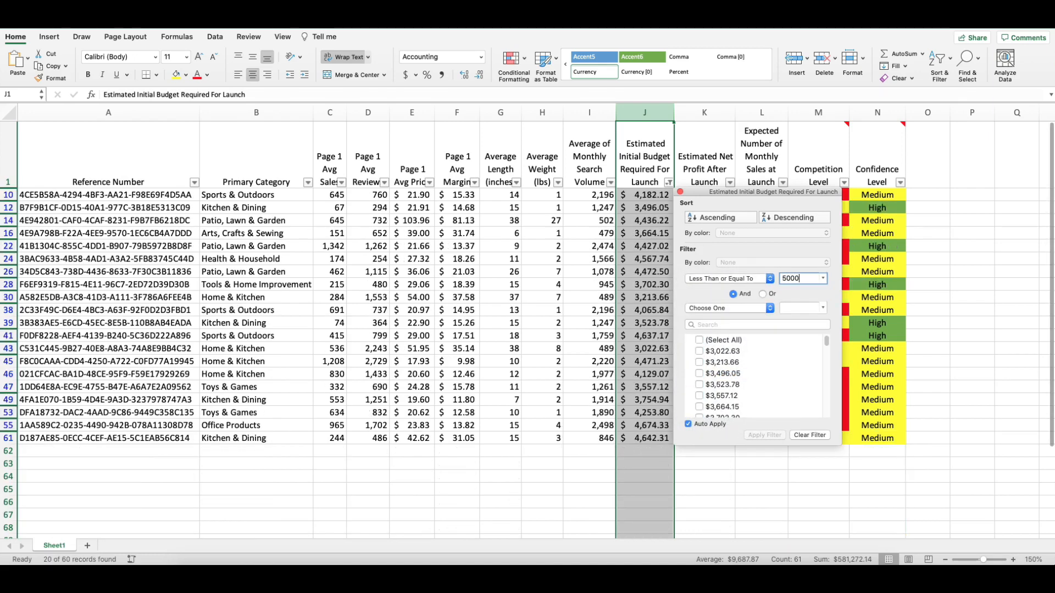
{"action": "left_click", "coordinate": [680, 192]}
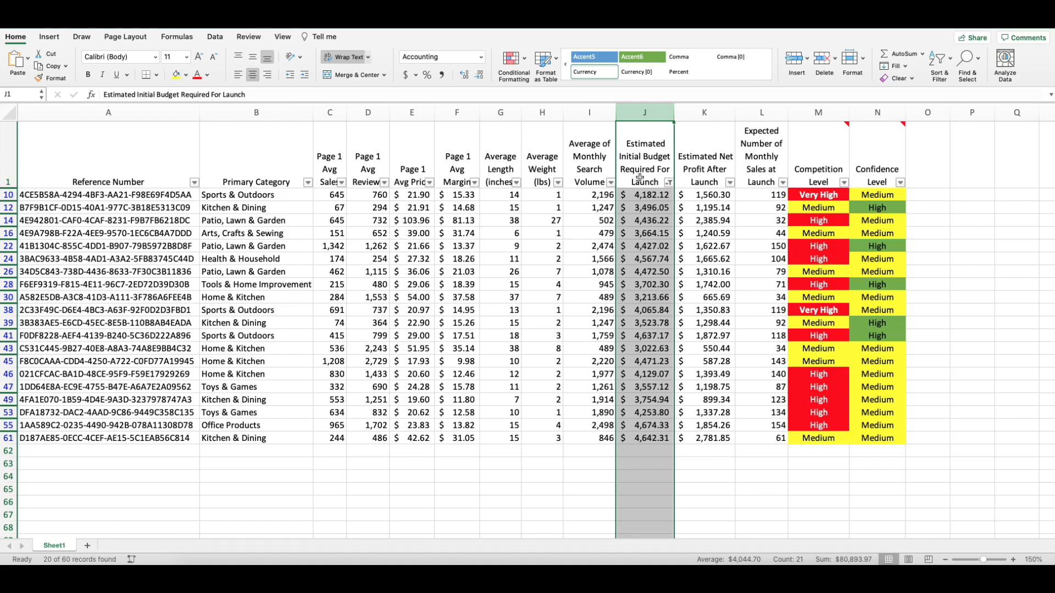
Filter the Estimated Net Profit After Launch column to values greater than or equal to 1000.
{"action": "left_click", "coordinate": [698, 116]}
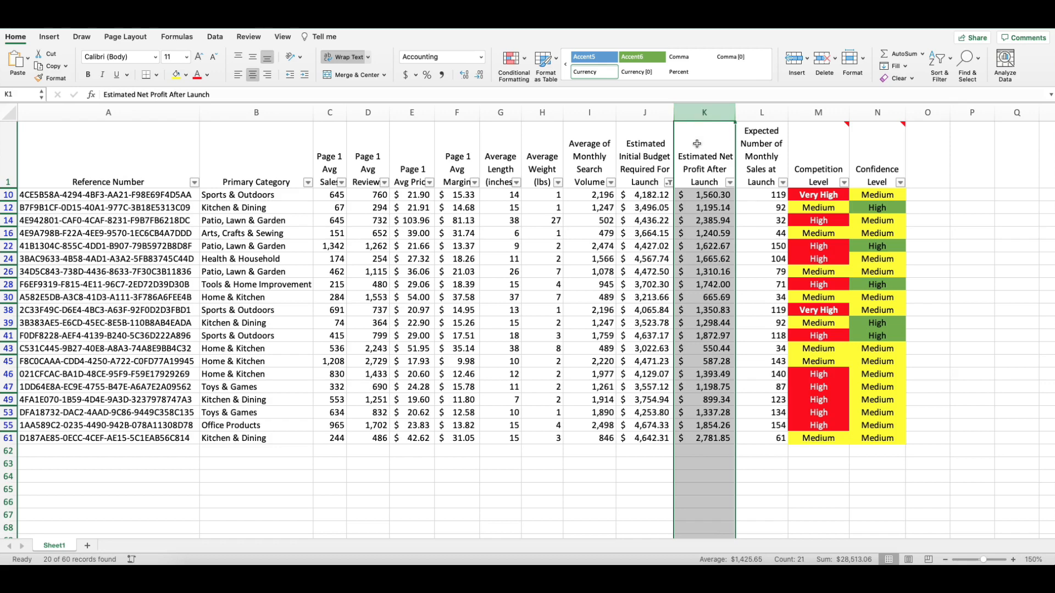
{"action": "left_click", "coordinate": [730, 183]}
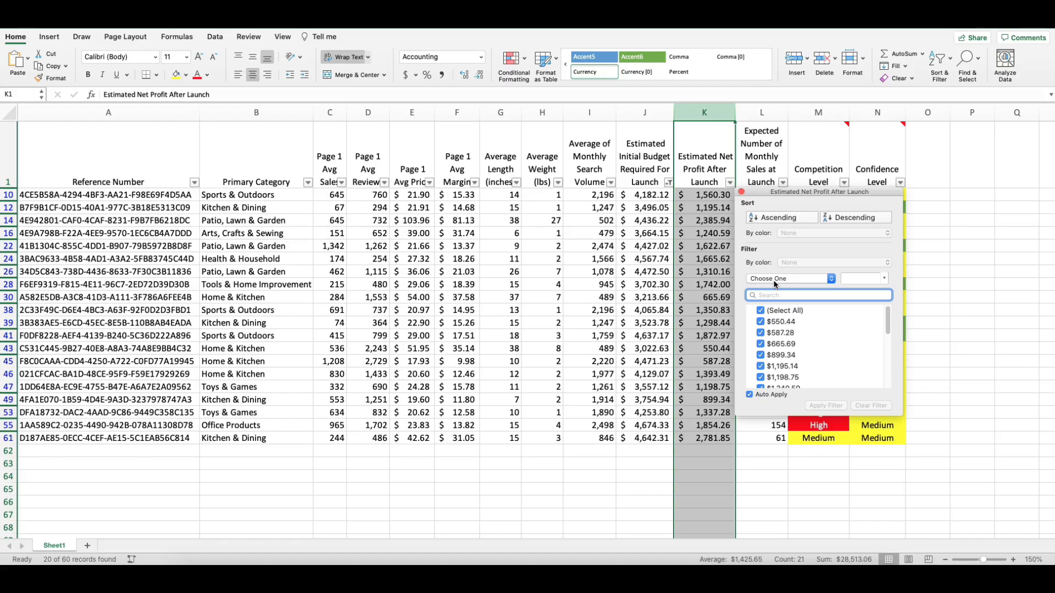
{"action": "left_click", "coordinate": [775, 281]}
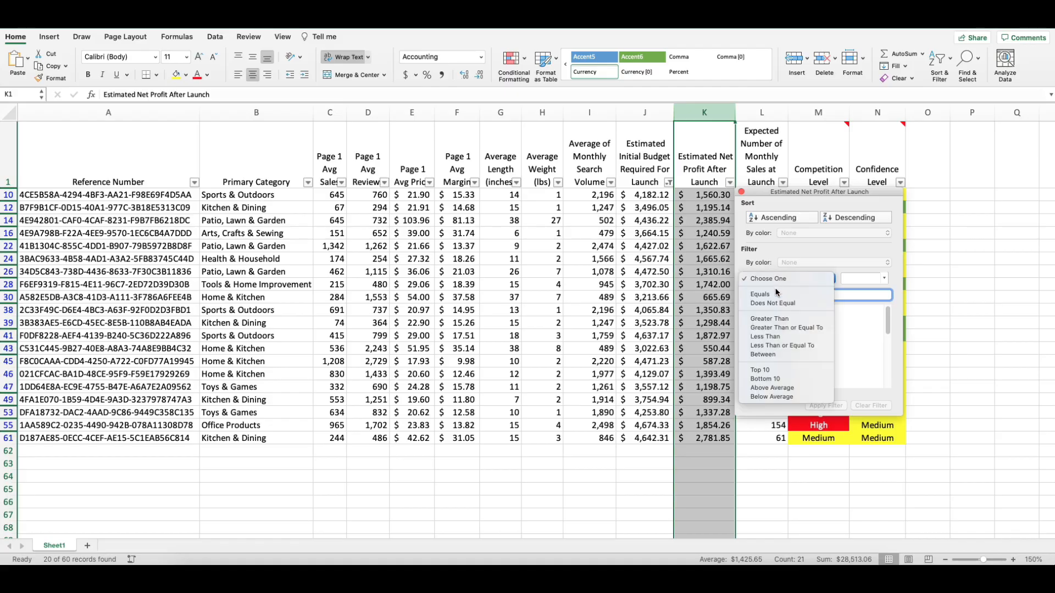
{"action": "left_click", "coordinate": [778, 327]}
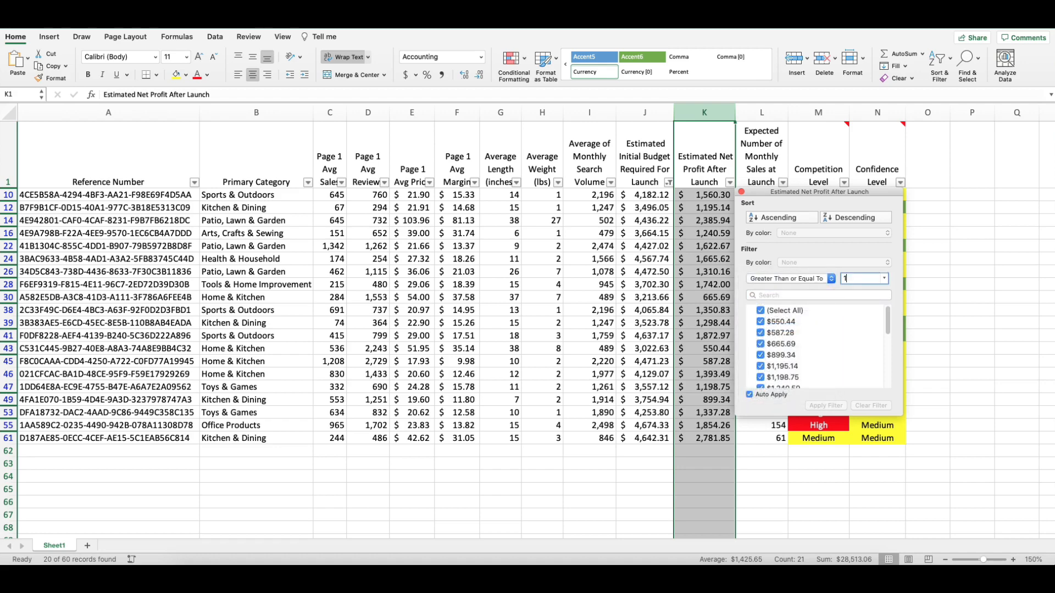
{"action": "type", "text": "1000"}
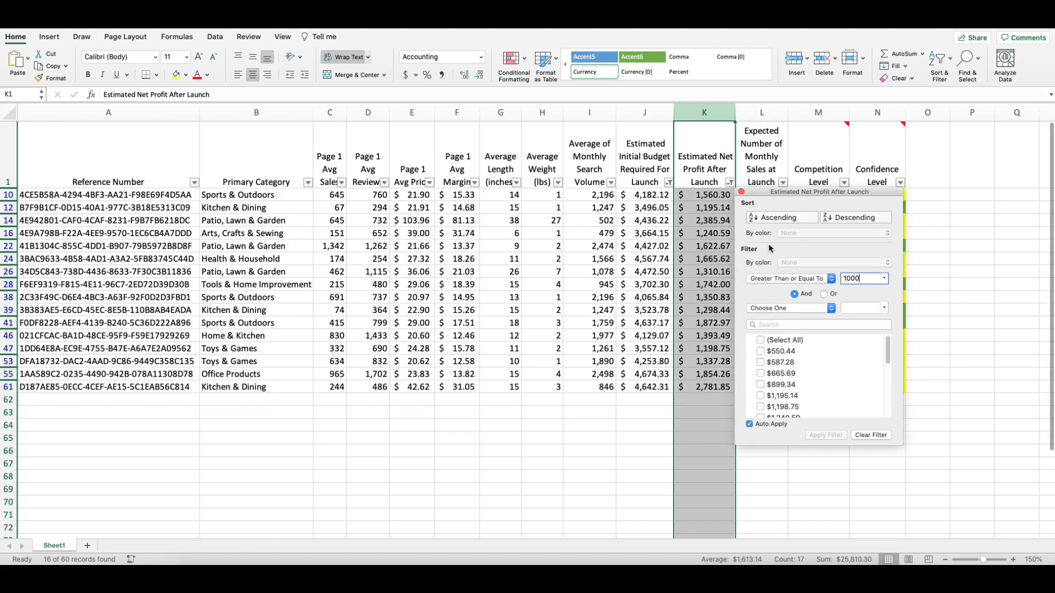
{"action": "left_click", "coordinate": [741, 192]}
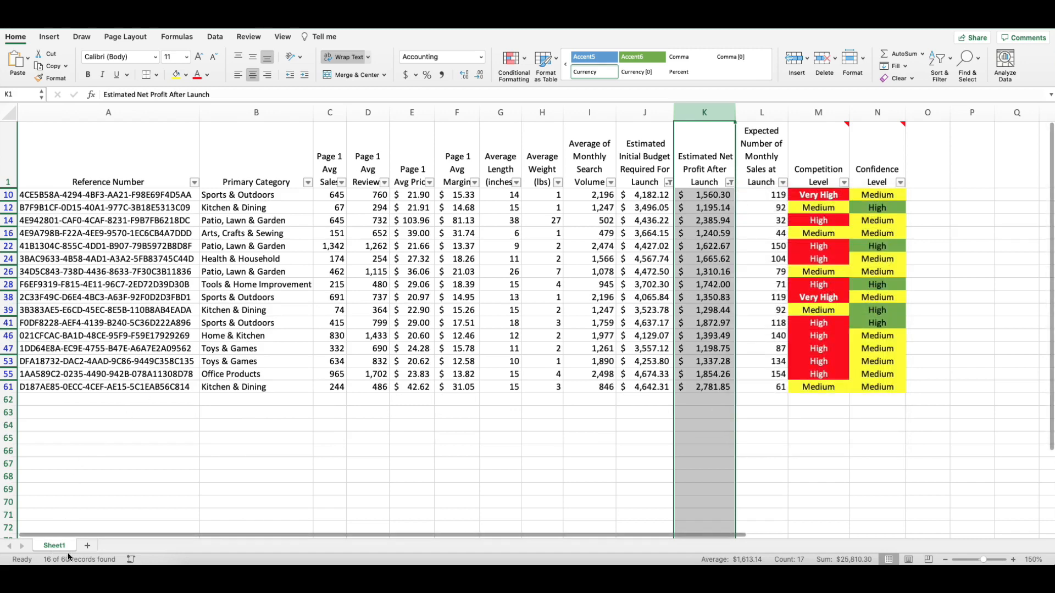
Compare the launch budget and net profit of the products in rows 10 and 12, and read the note on the Competition Level header.
{"action": "left_click", "coordinate": [646, 114]}
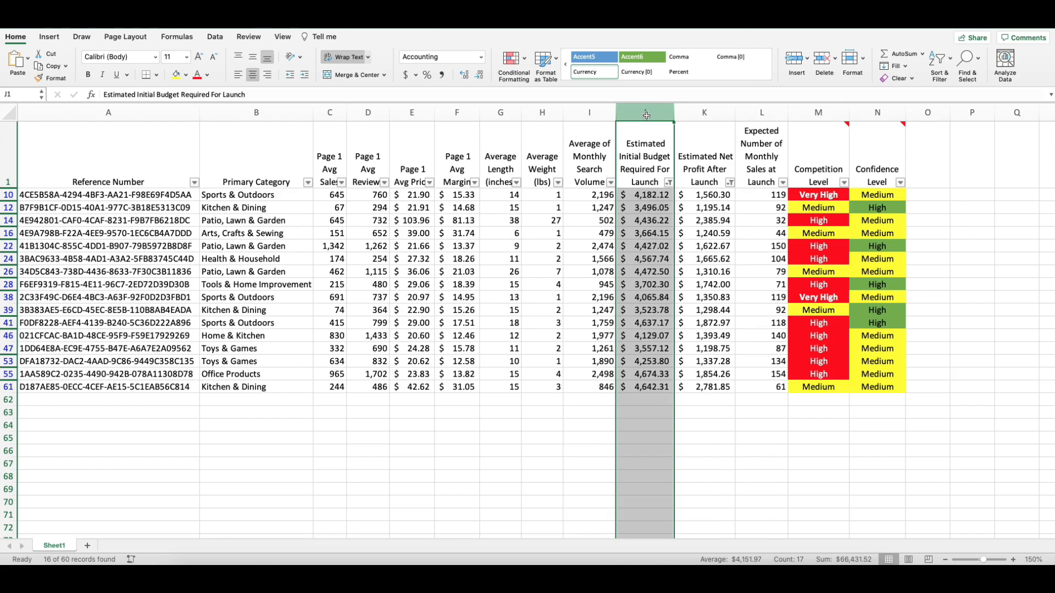
{"action": "left_click", "coordinate": [683, 116]}
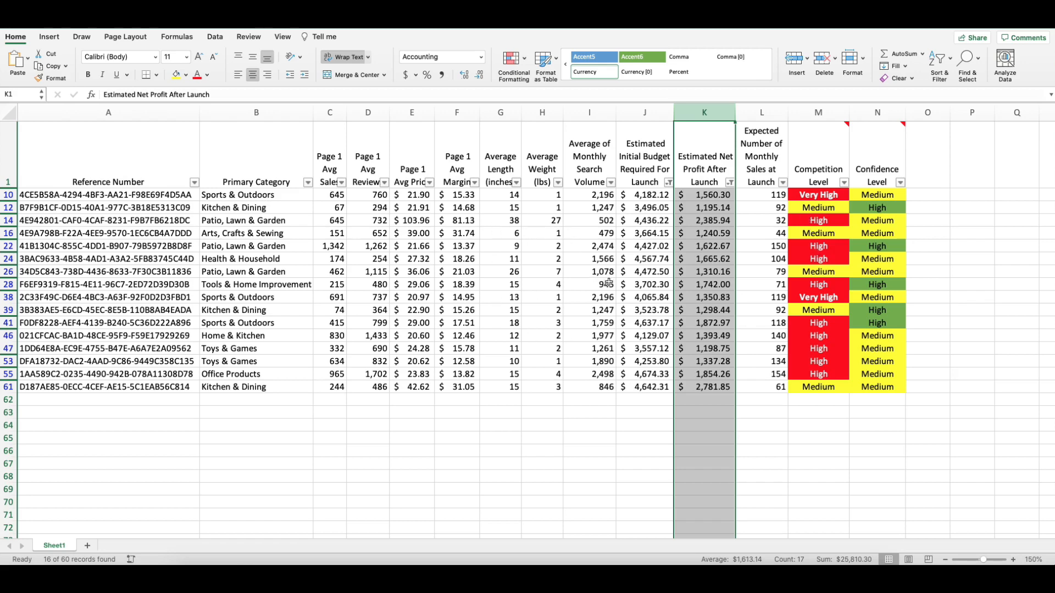
{"action": "left_click", "coordinate": [8, 195]}
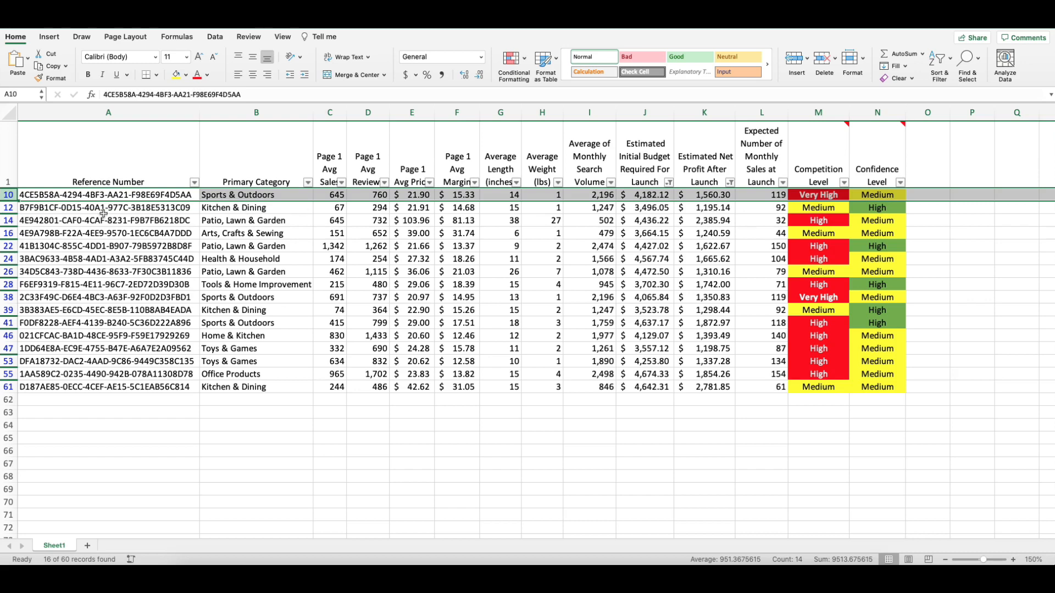
{"action": "left_click", "coordinate": [3, 208]}
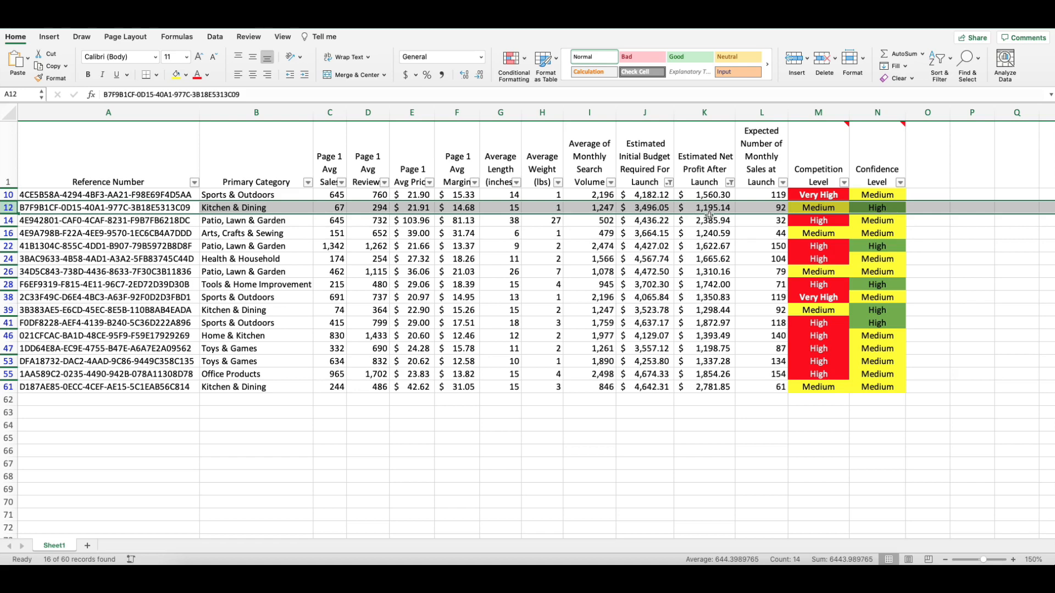
{"action": "left_click", "coordinate": [9, 195]}
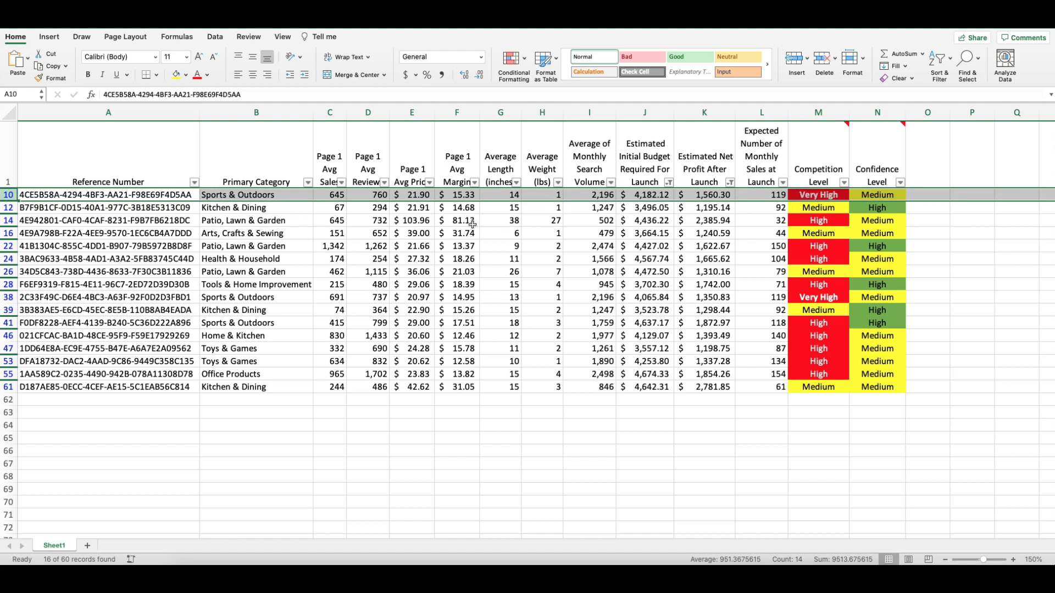
{"action": "left_click", "coordinate": [16, 209]}
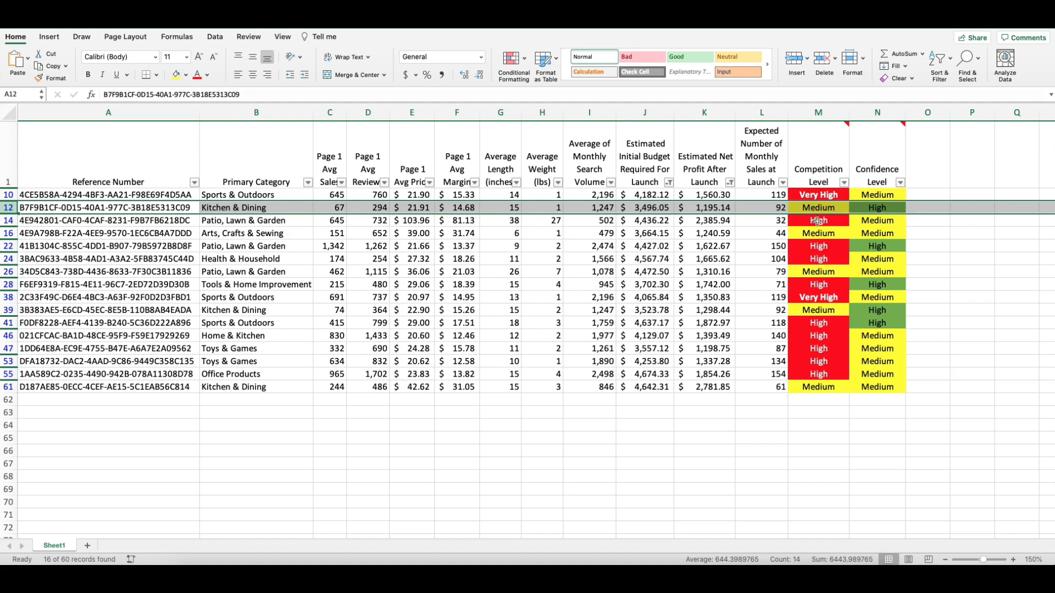
{"action": "mouse_move", "coordinate": [819, 160]}
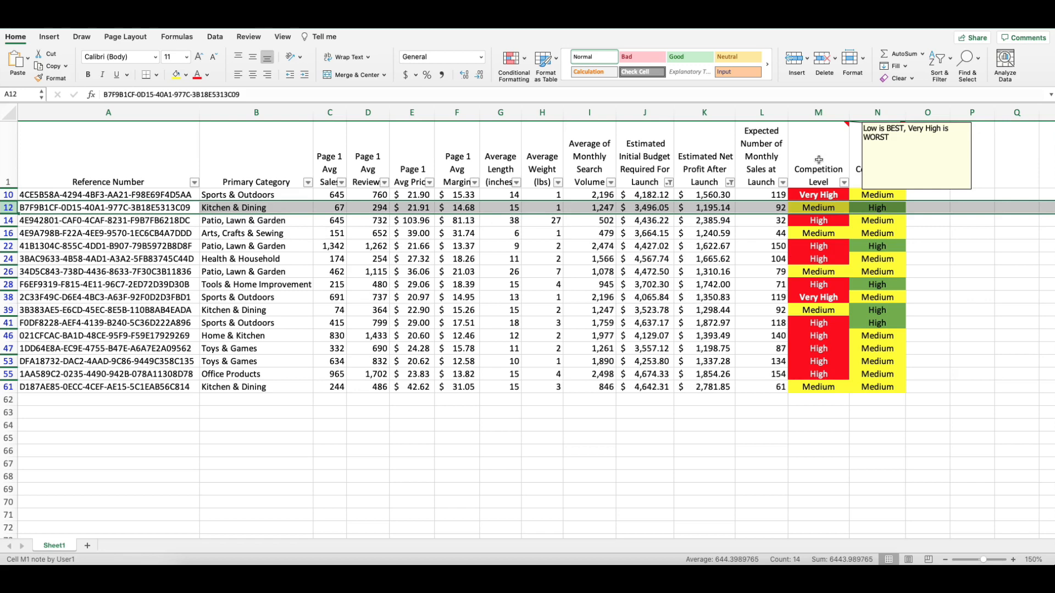
Filter the Competition Level column to exclude High and Very High, keeping only Medium.
{"action": "left_click", "coordinate": [818, 160]}
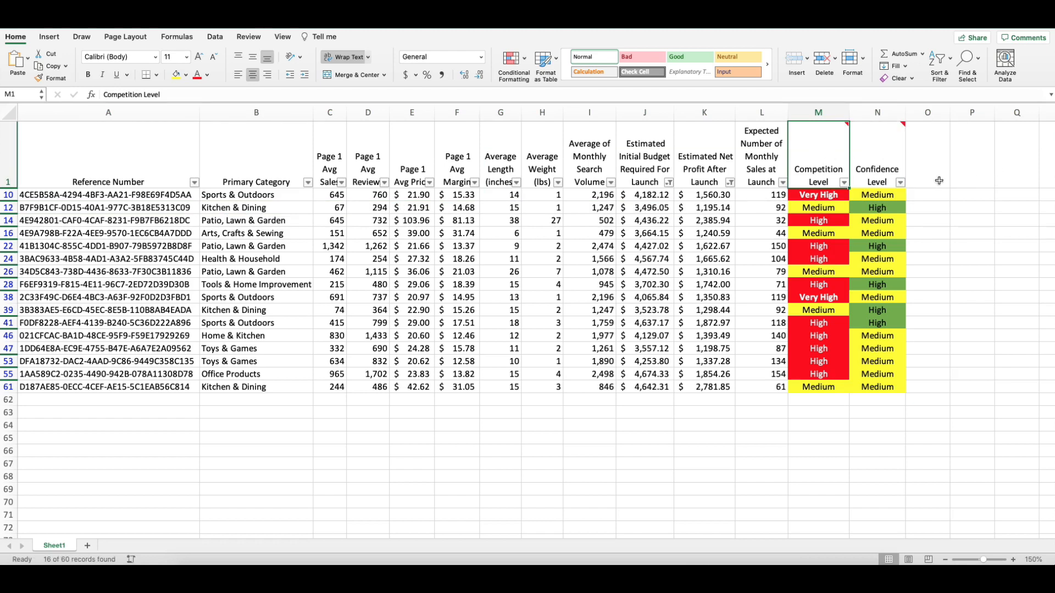
{"action": "left_click", "coordinate": [843, 183]}
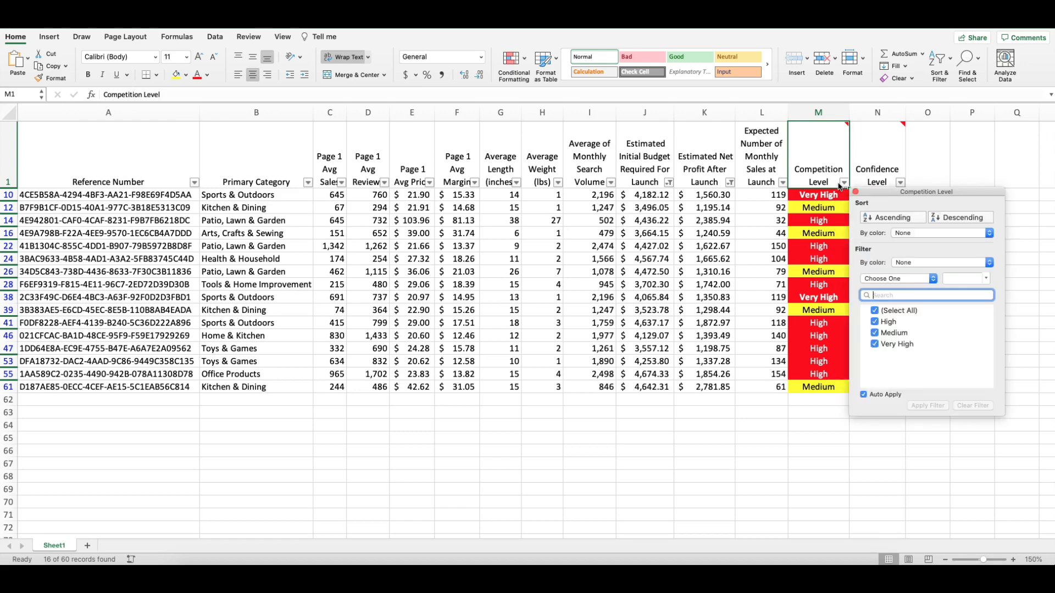
{"action": "left_click", "coordinate": [890, 326]}
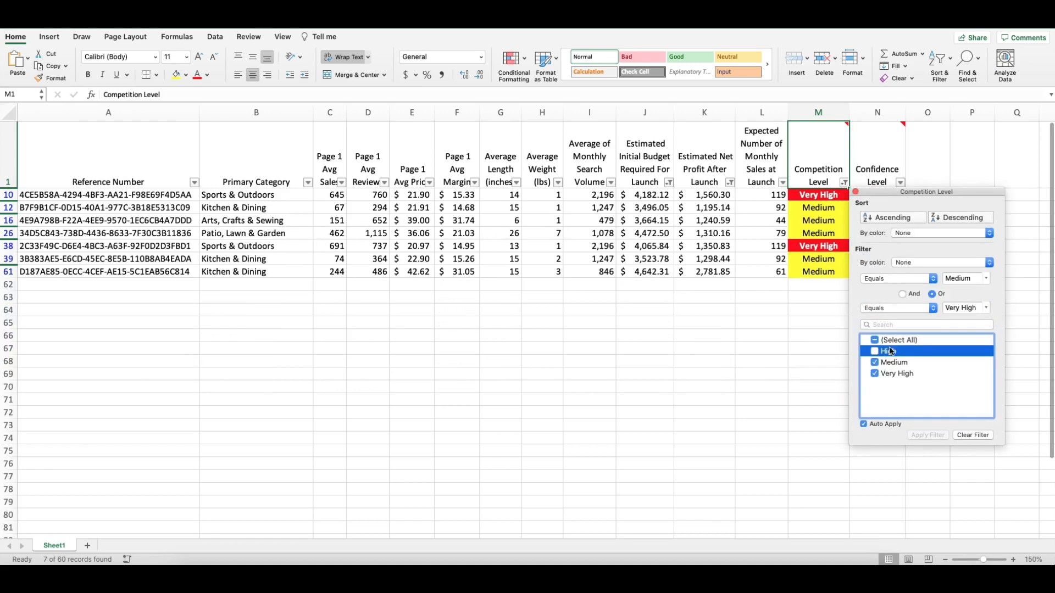
{"action": "left_click", "coordinate": [888, 377]}
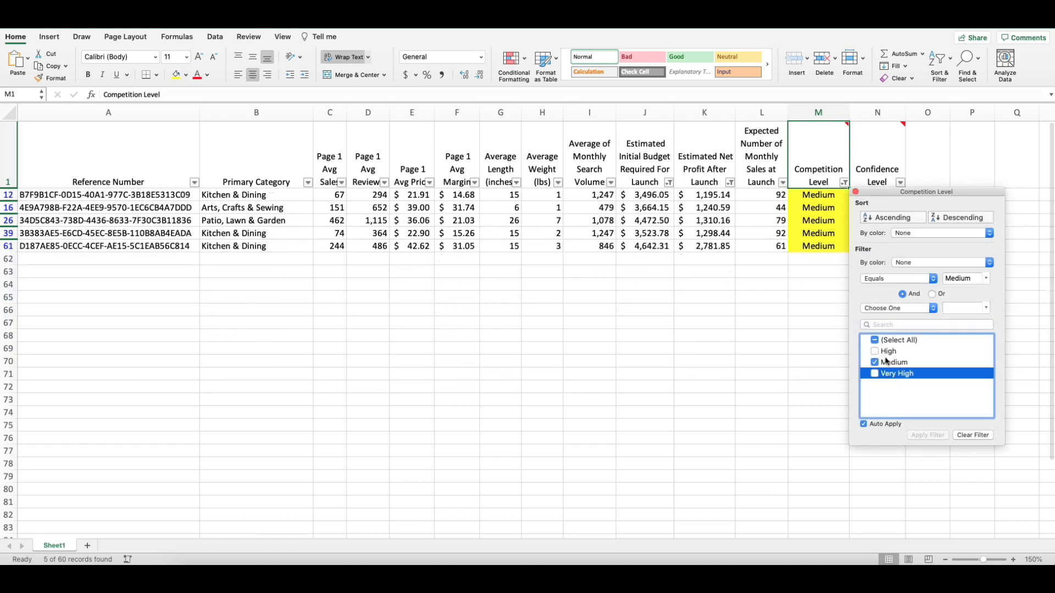
{"action": "left_click", "coordinate": [855, 192]}
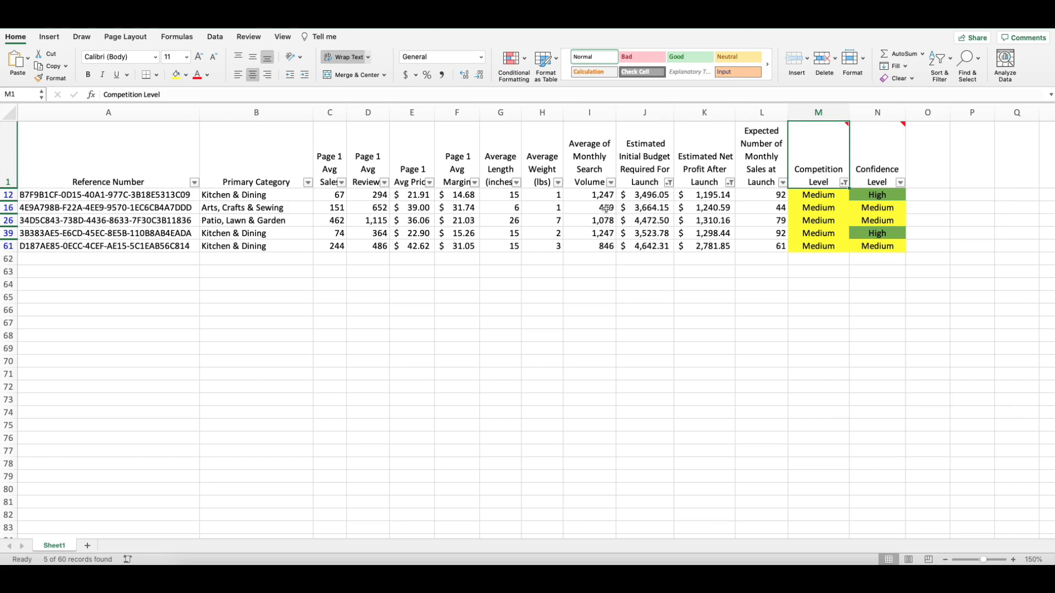
Compare the filtered Kitchen & Dining products in rows 12, 39 and 61 as launch candidates.
{"action": "left_click", "coordinate": [6, 194]}
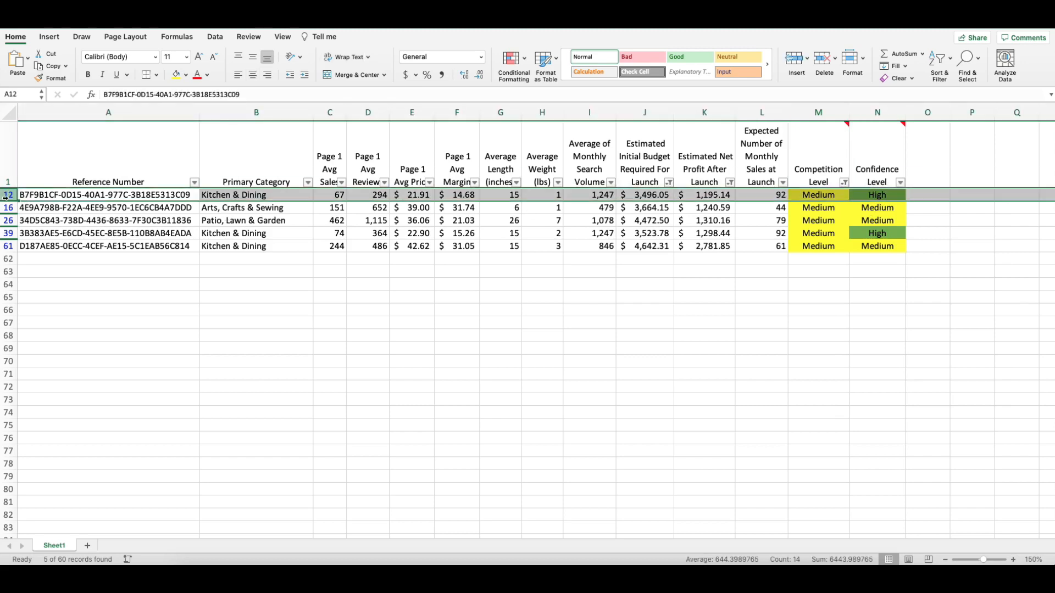
{"action": "left_click", "coordinate": [5, 233]}
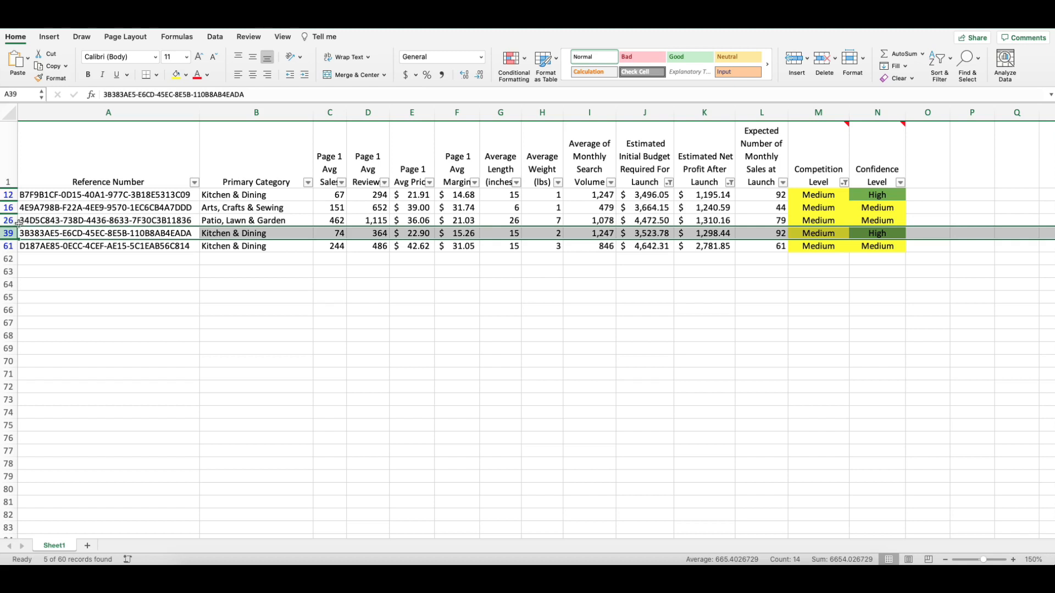
{"action": "left_click", "coordinate": [11, 247]}
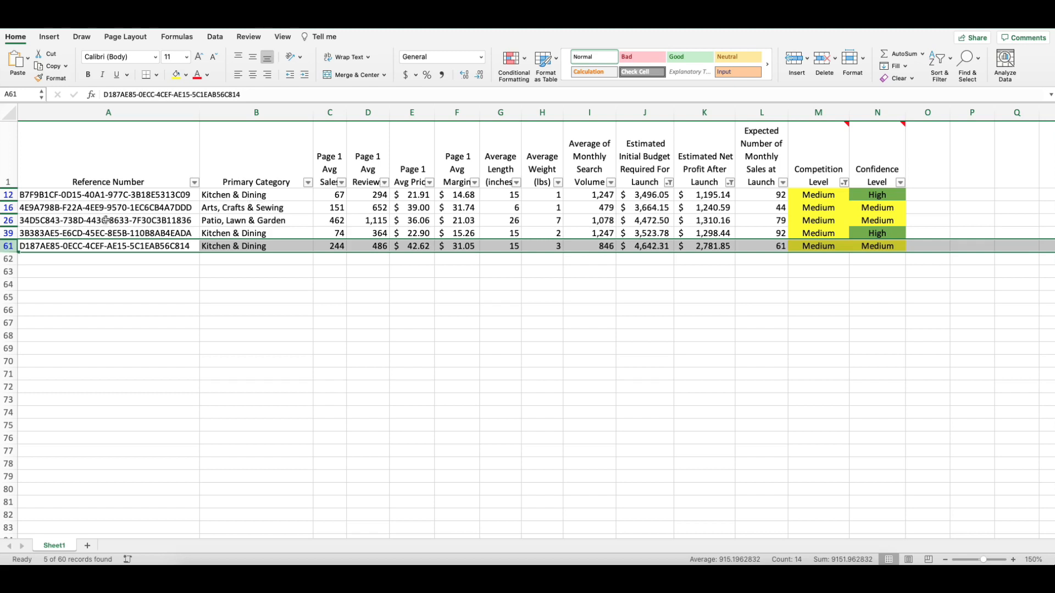
{"action": "left_click", "coordinate": [16, 194]}
{"action": "left_click", "coordinate": [13, 233]}
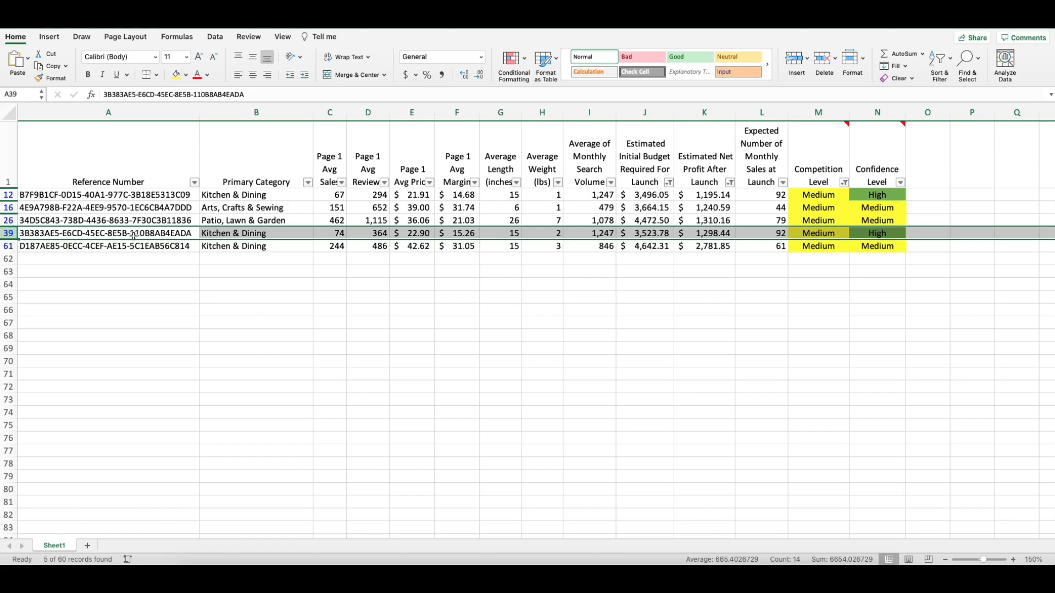
Examine the Patio, Lawn & Garden product in row 26, checking its net profit, average length and weight, and average reviews.
{"action": "left_click", "coordinate": [4, 220]}
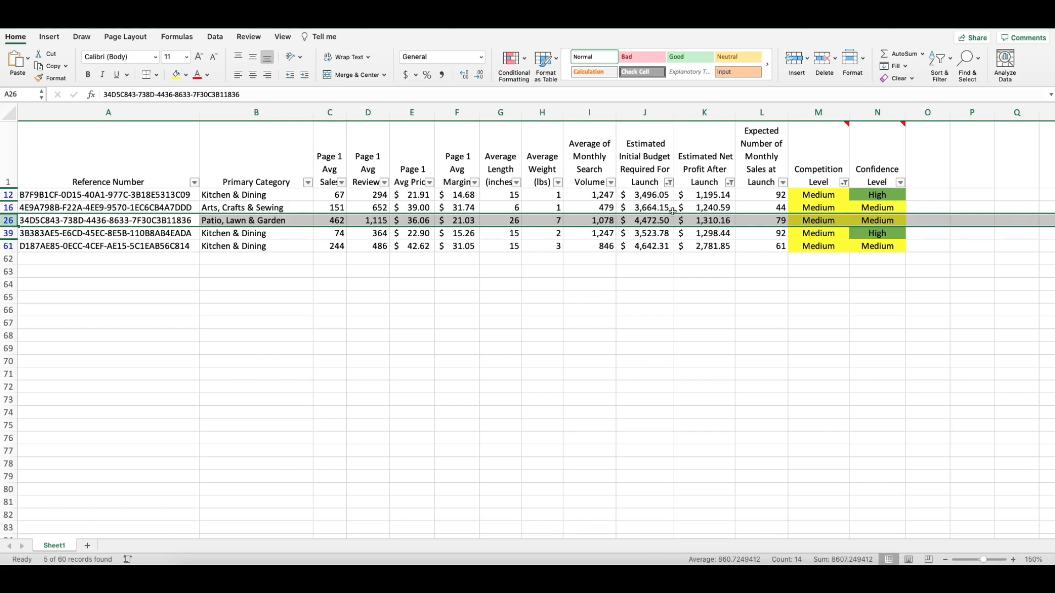
{"action": "left_click", "coordinate": [731, 223]}
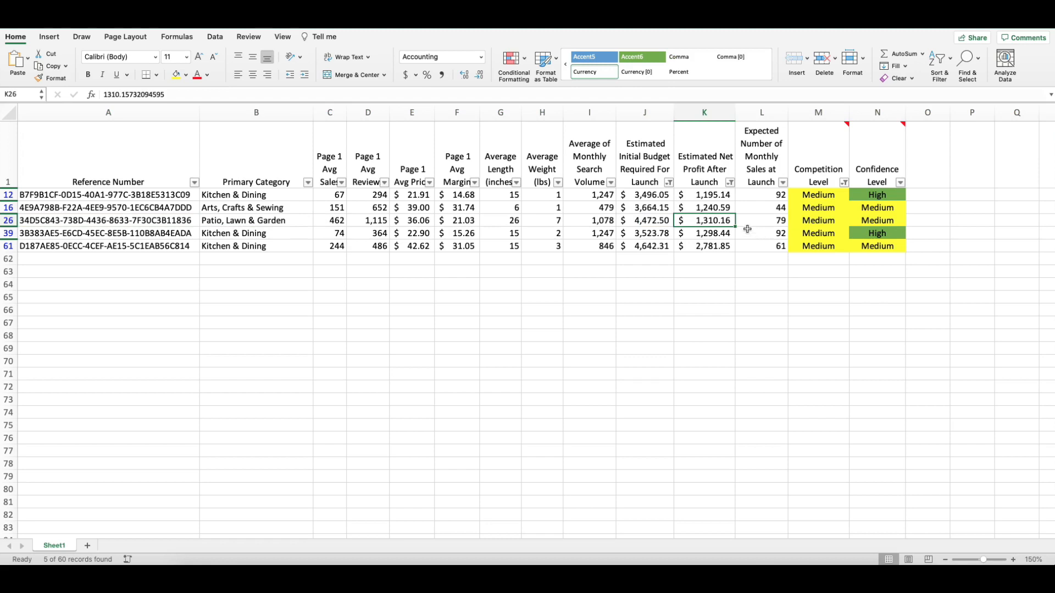
{"action": "left_click_drag", "start_coordinate": [516, 227], "coordinate": [550, 230]}
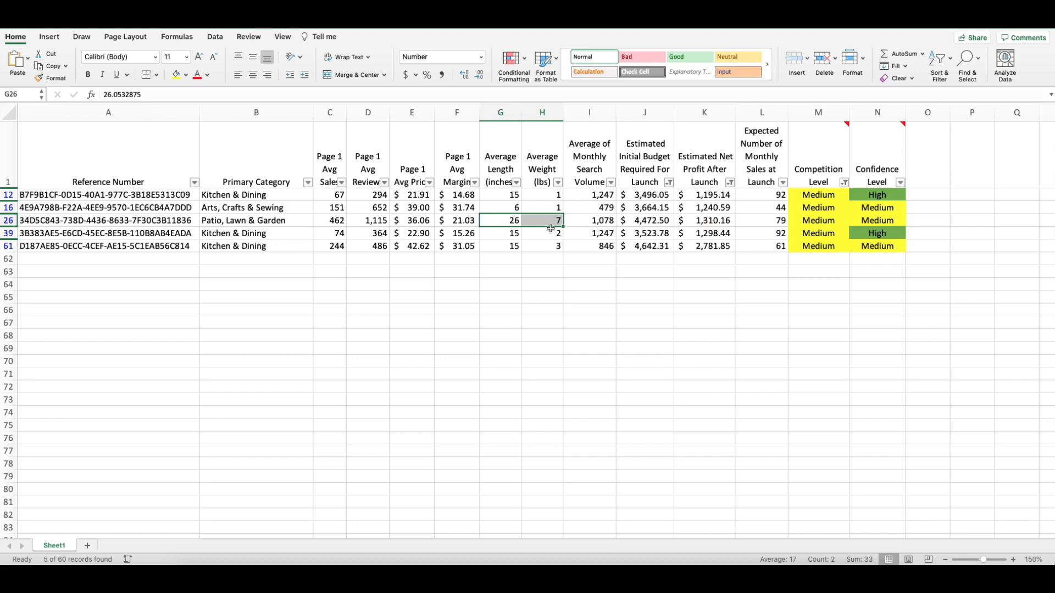
{"action": "left_click", "coordinate": [379, 220]}
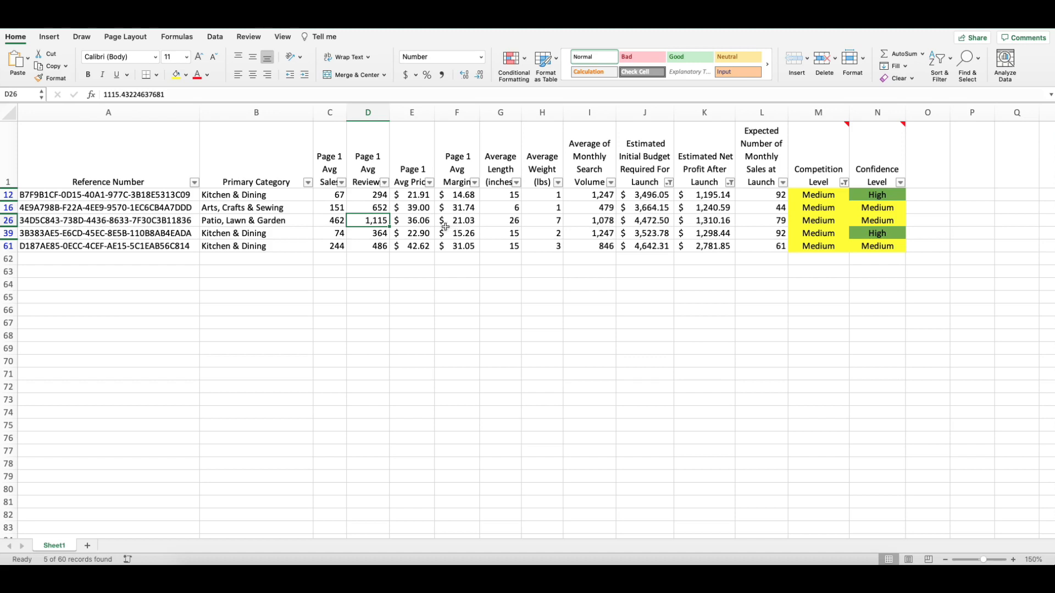
Compare the products in rows 12 and 39, including their confidence levels, and read the note on the Confidence Level header.
{"action": "left_click", "coordinate": [9, 194]}
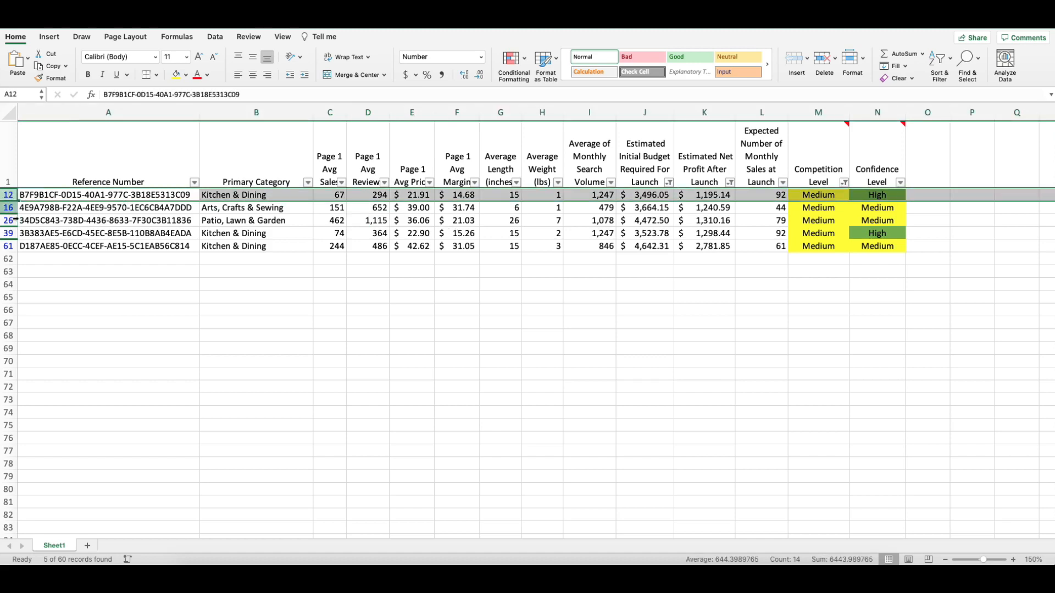
{"action": "left_click", "coordinate": [8, 233]}
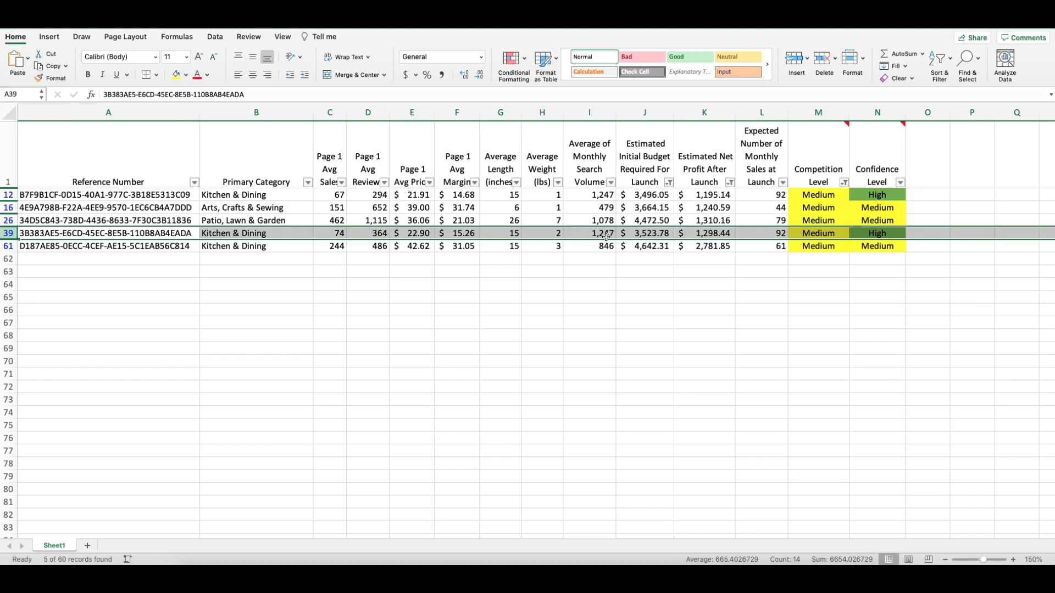
{"action": "left_click", "coordinate": [861, 195]}
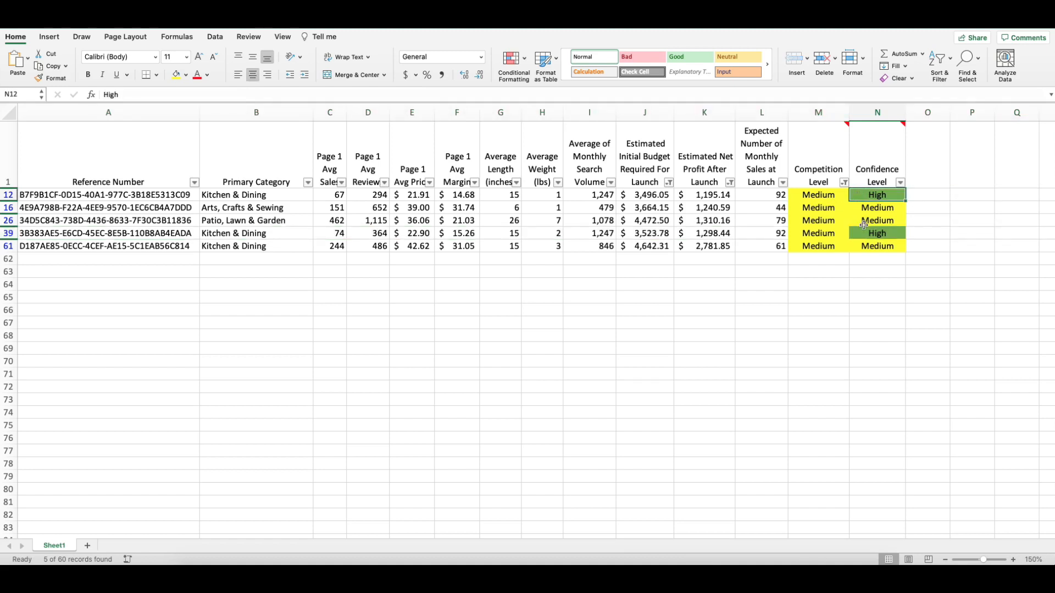
{"action": "left_click", "coordinate": [857, 232]}
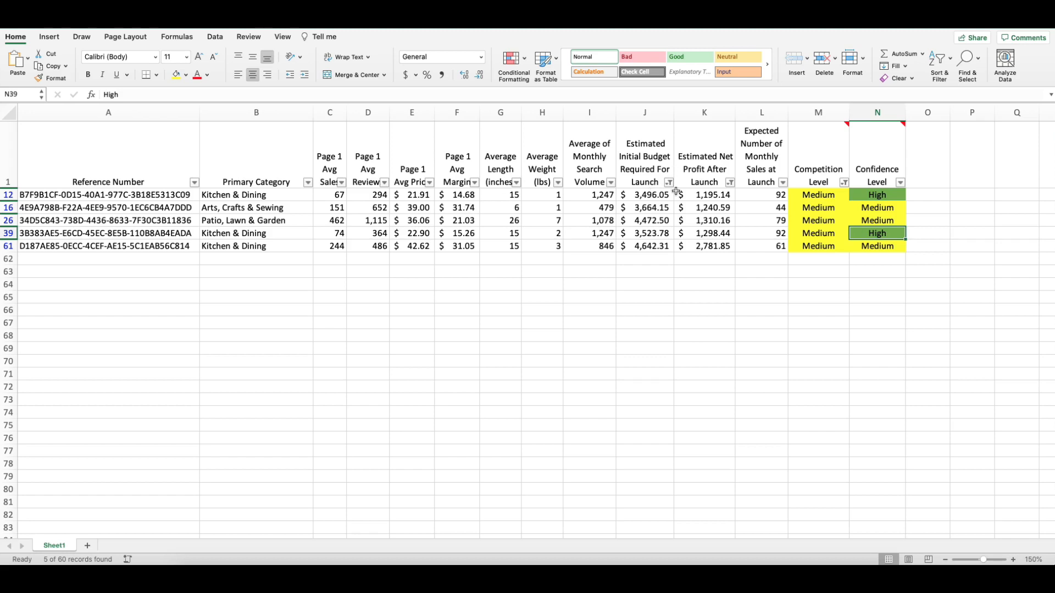
{"action": "mouse_move", "coordinate": [867, 182]}
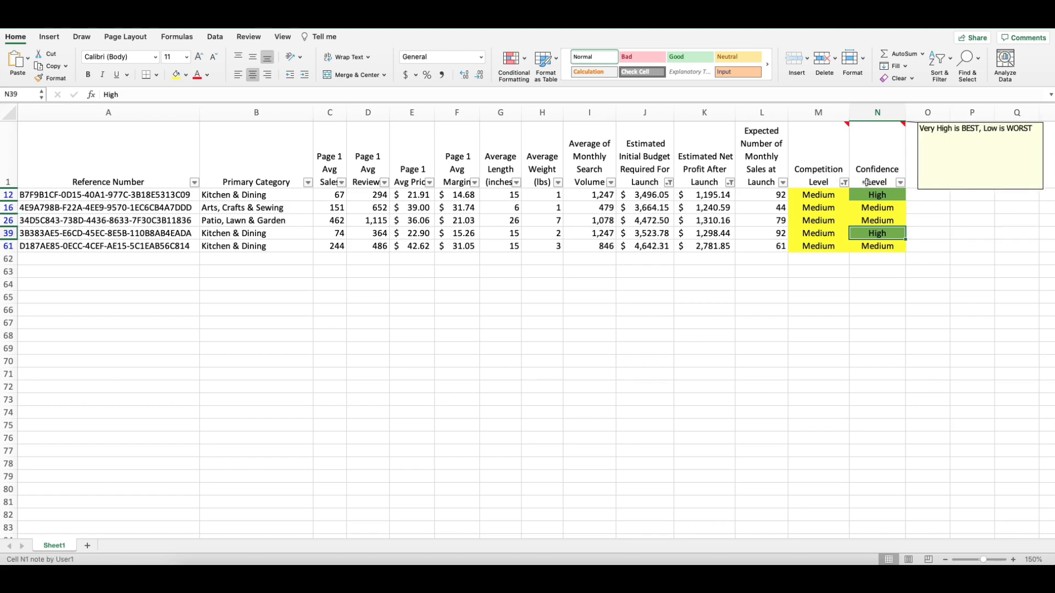